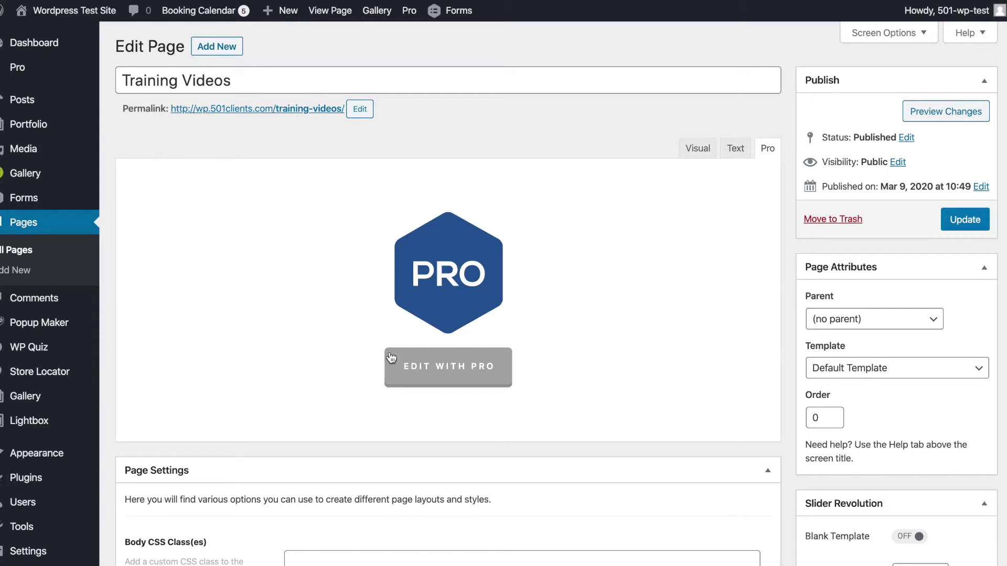
Step: Open the Training Videos page in the Pro builder and add a section whose row has two equal columns
{"action": "left_click", "coordinate": [419, 379]}
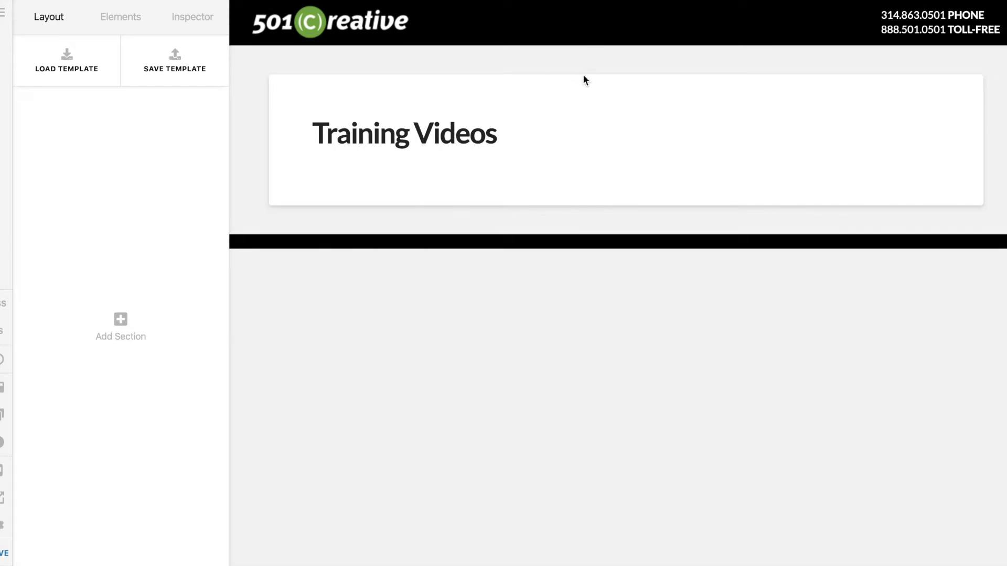
{"action": "left_click", "coordinate": [120, 322]}
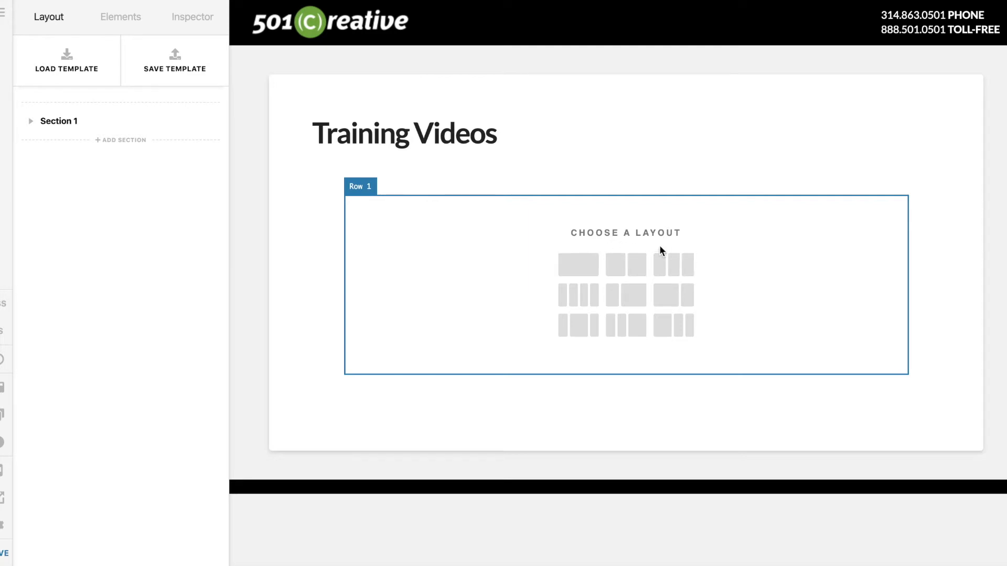
{"action": "left_click", "coordinate": [626, 265]}
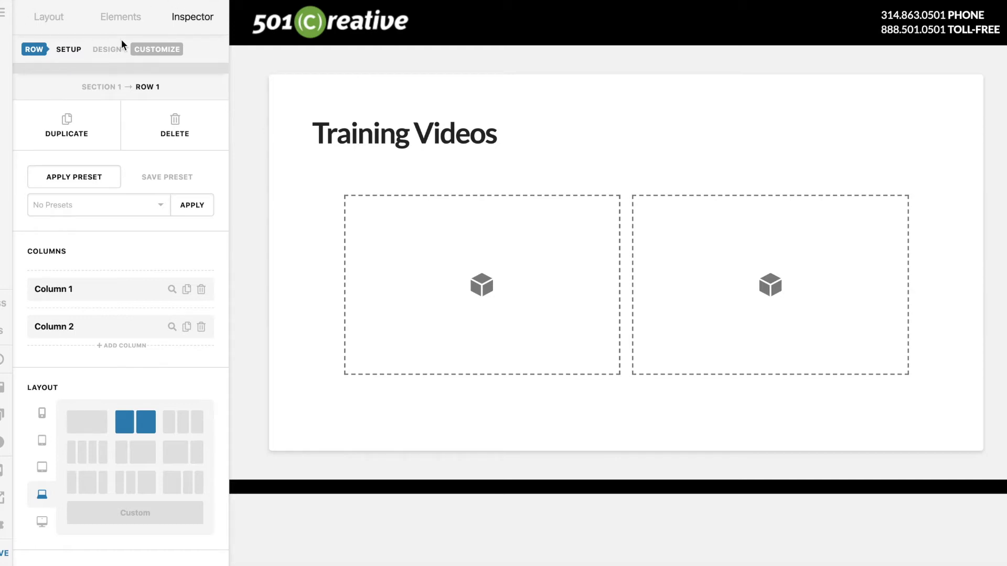
Step: Add a second row with three equal columns to Section 1
{"action": "left_click", "coordinate": [52, 20]}
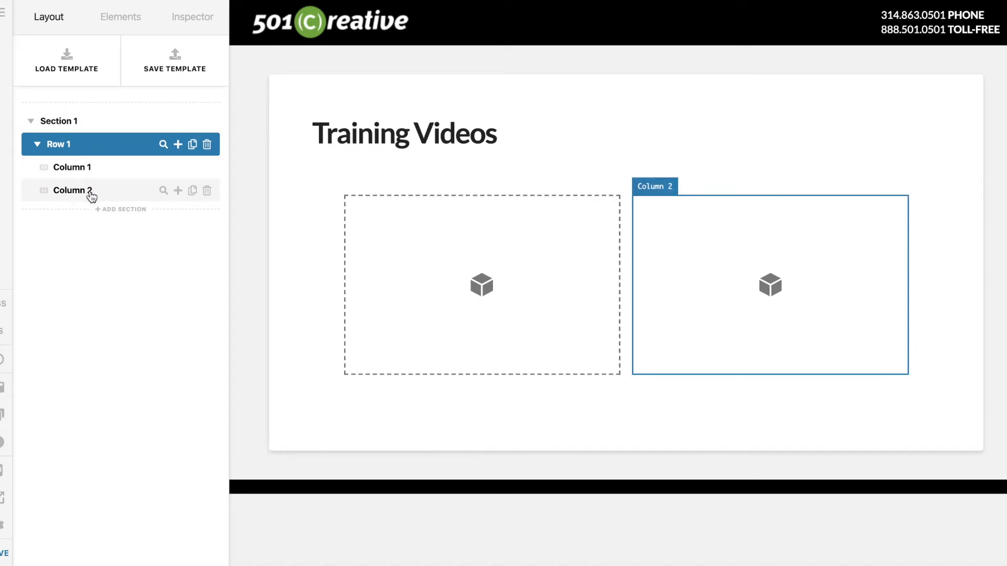
{"action": "left_click", "coordinate": [93, 126]}
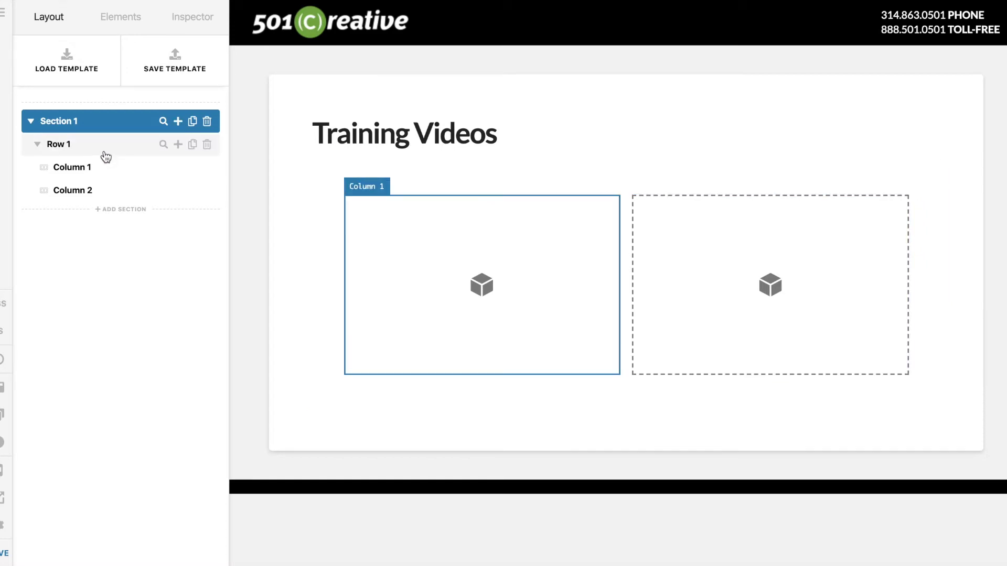
{"action": "left_click", "coordinate": [178, 122]}
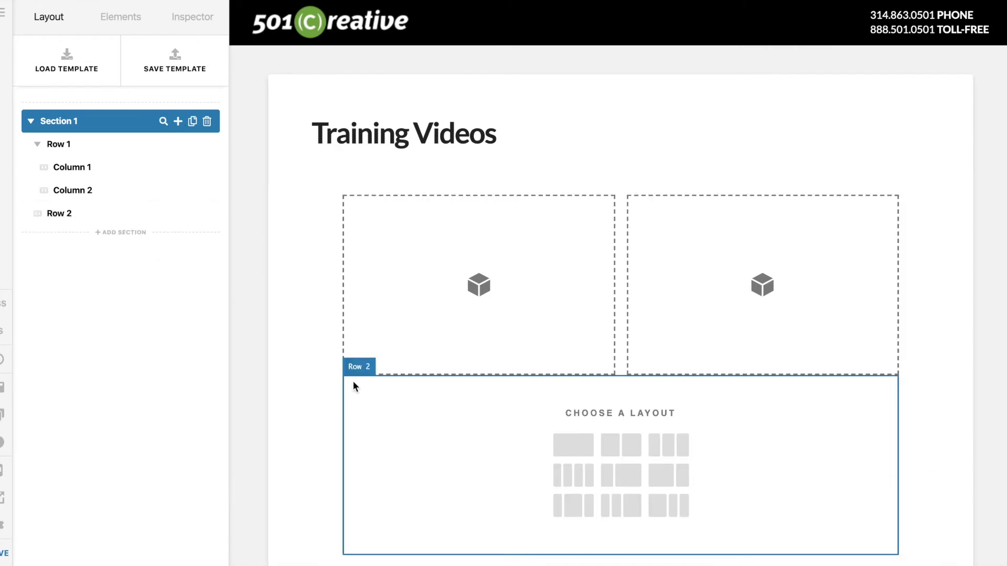
{"action": "left_click", "coordinate": [661, 451]}
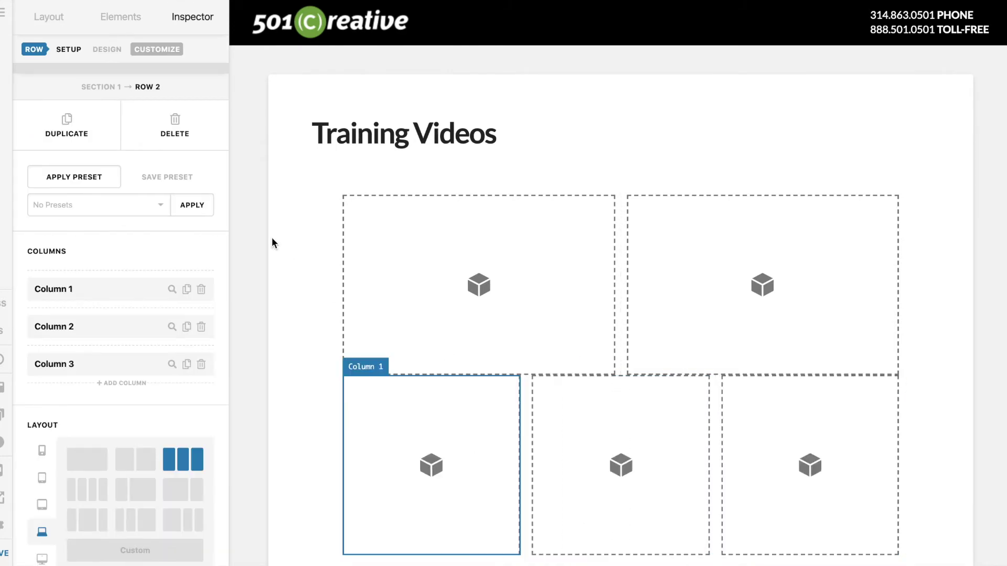
Step: Delete the three-column second row from Section 1
{"action": "left_click", "coordinate": [53, 23]}
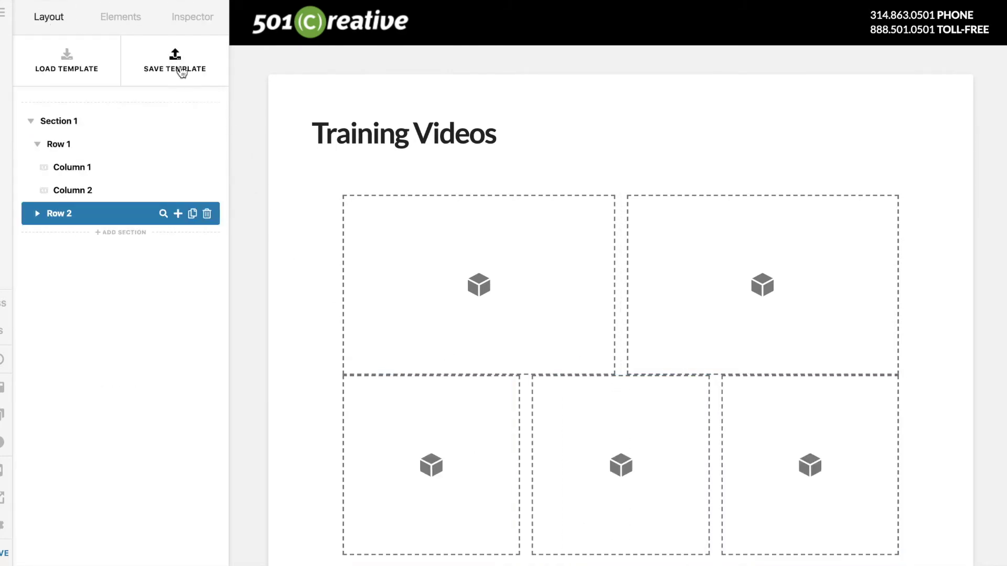
{"action": "mouse_move", "coordinate": [153, 153]}
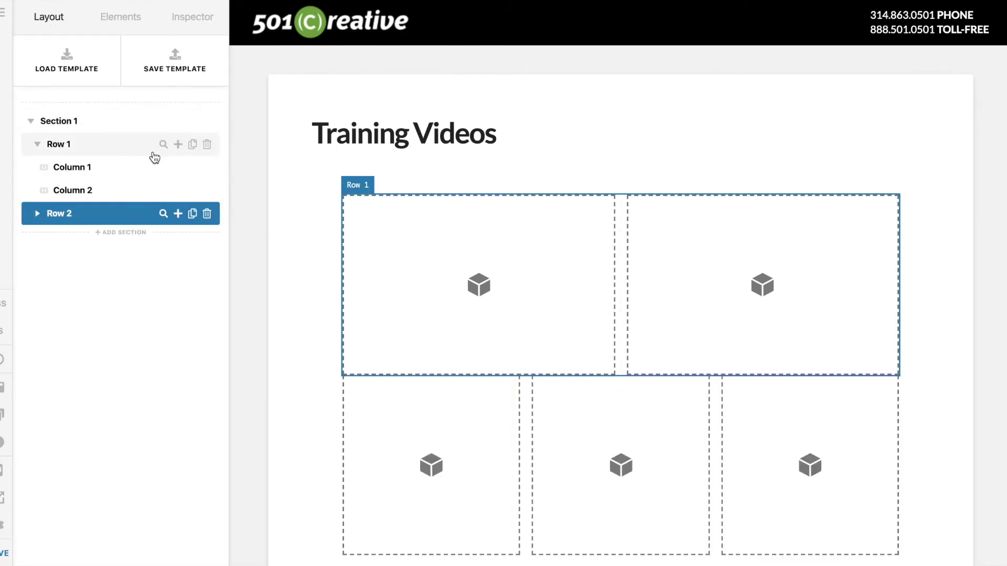
{"action": "left_click", "coordinate": [207, 215]}
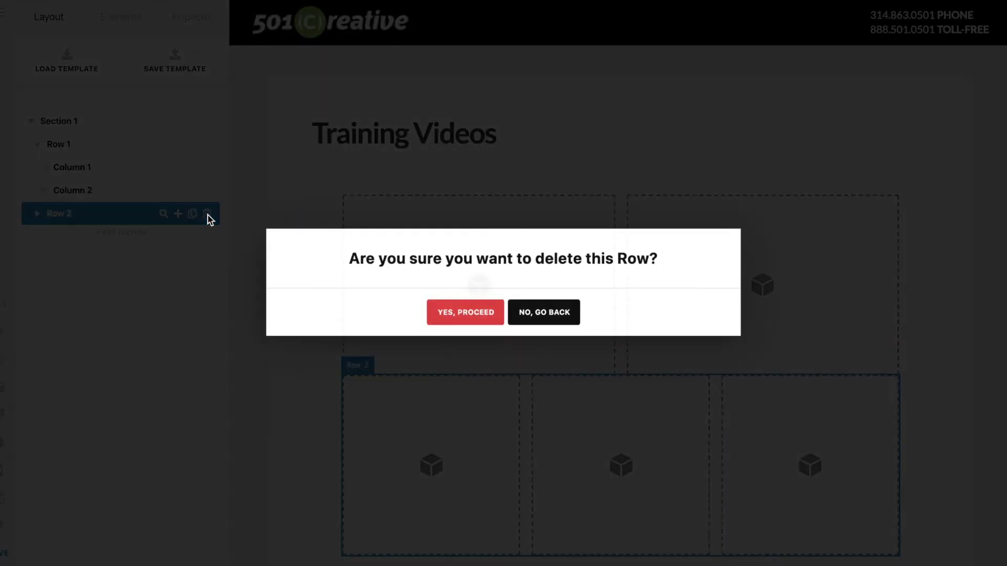
{"action": "left_click", "coordinate": [453, 319]}
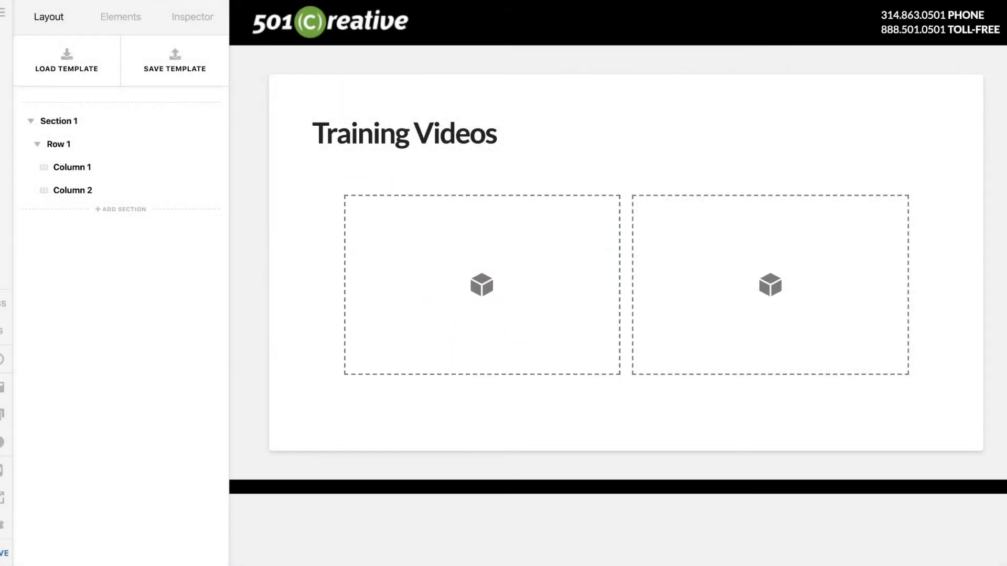
Step: Place a Text element in the first column of Row 1
{"action": "left_click", "coordinate": [119, 20]}
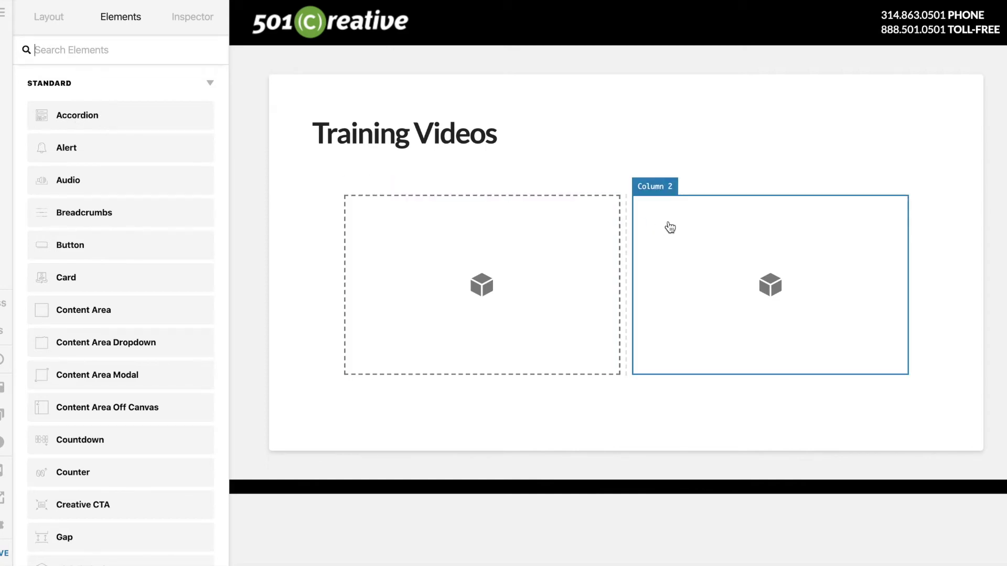
{"action": "scroll", "coordinate": [179, 172], "scroll_direction": "down", "scroll_amount": 10}
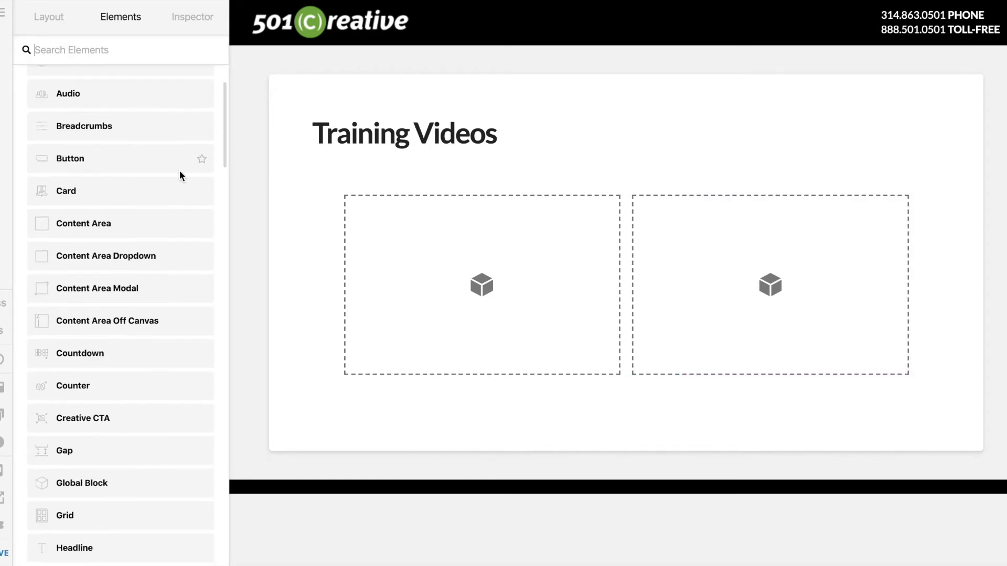
{"action": "scroll", "coordinate": [180, 172], "scroll_direction": "down", "scroll_amount": 8}
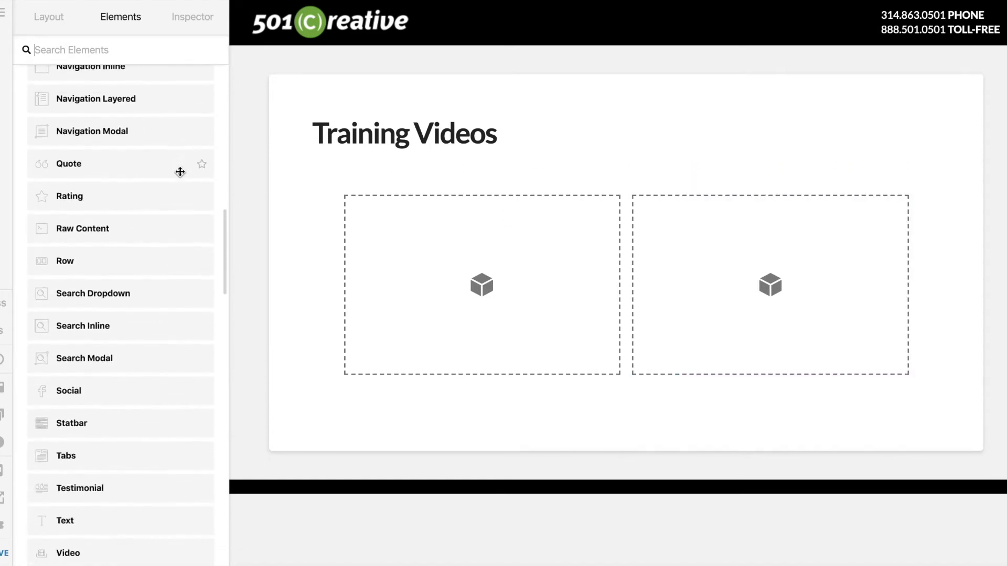
{"action": "left_click_drag", "start_coordinate": [94, 328], "coordinate": [445, 234]}
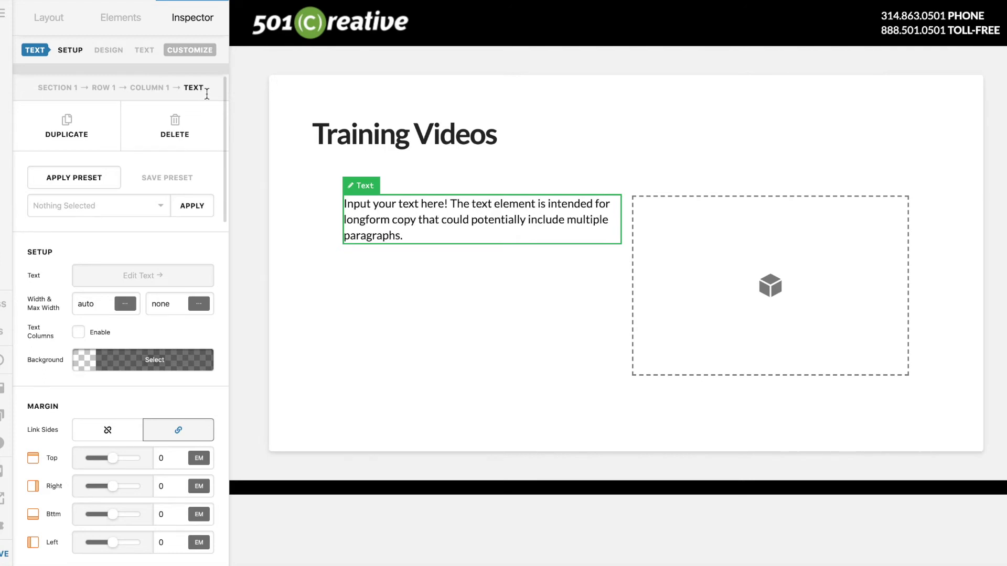
Step: Inspect the settings of Column 1 and its text element, including the text's HTML content
{"action": "left_click", "coordinate": [376, 298]}
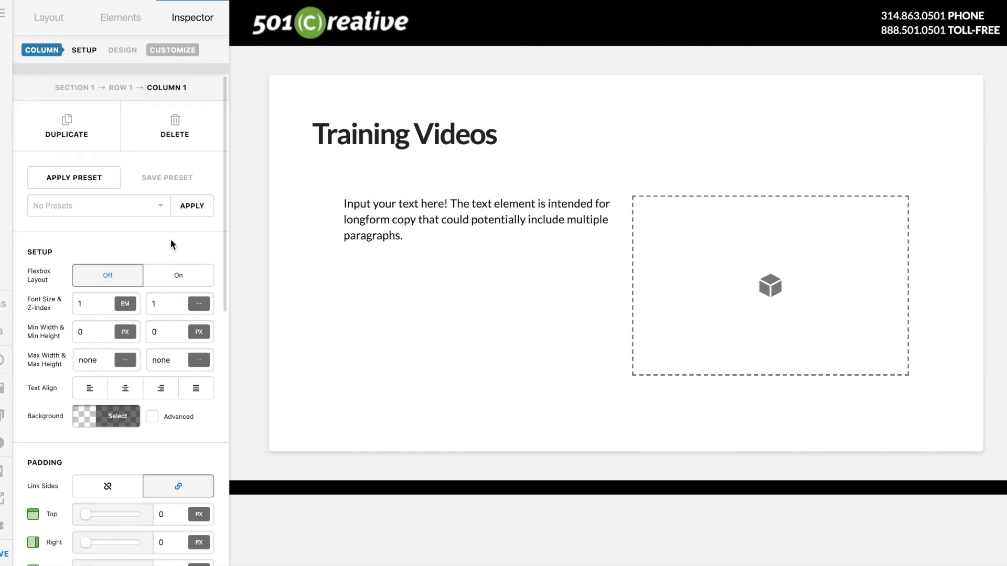
{"action": "left_click", "coordinate": [385, 219]}
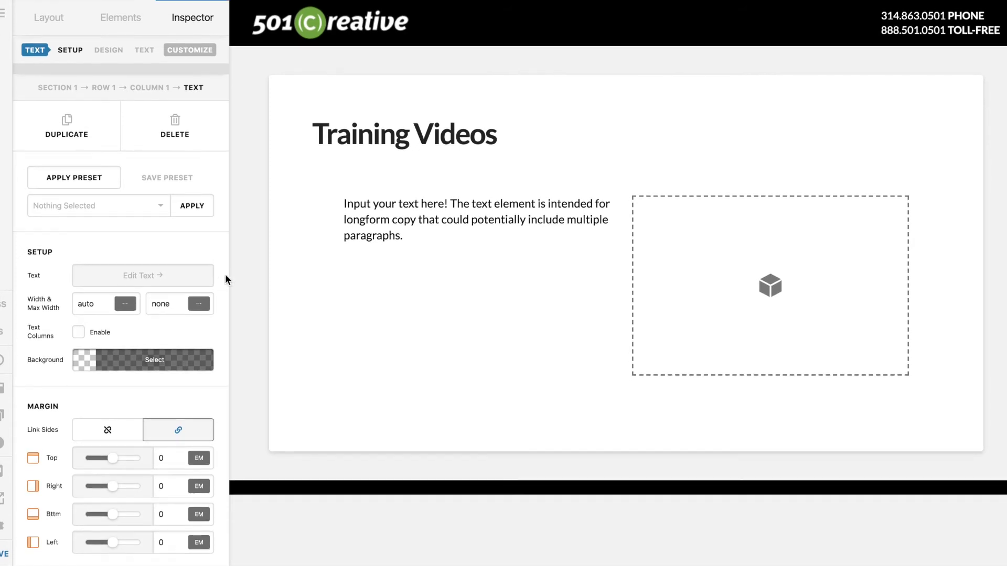
{"action": "left_click", "coordinate": [154, 277]}
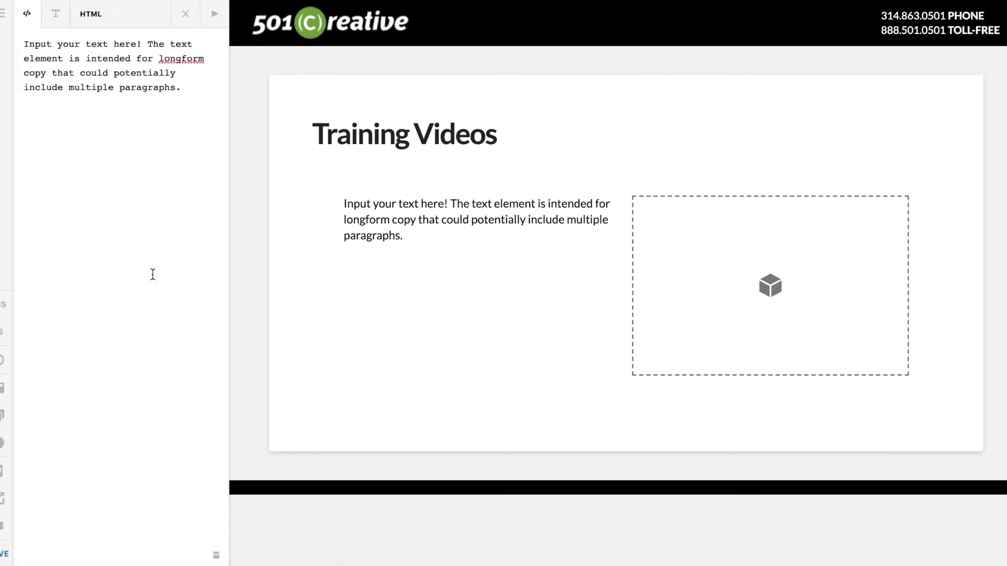
{"action": "left_click", "coordinate": [185, 14]}
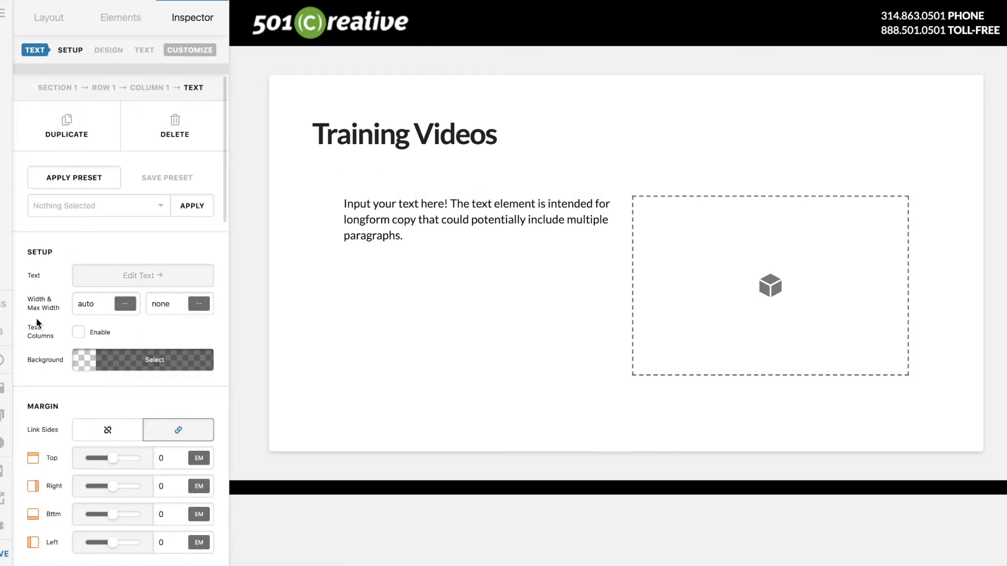
Step: Set the text element's background to the yellow swatch, #e8d174
{"action": "scroll", "coordinate": [36, 322], "scroll_direction": "down", "scroll_amount": 2}
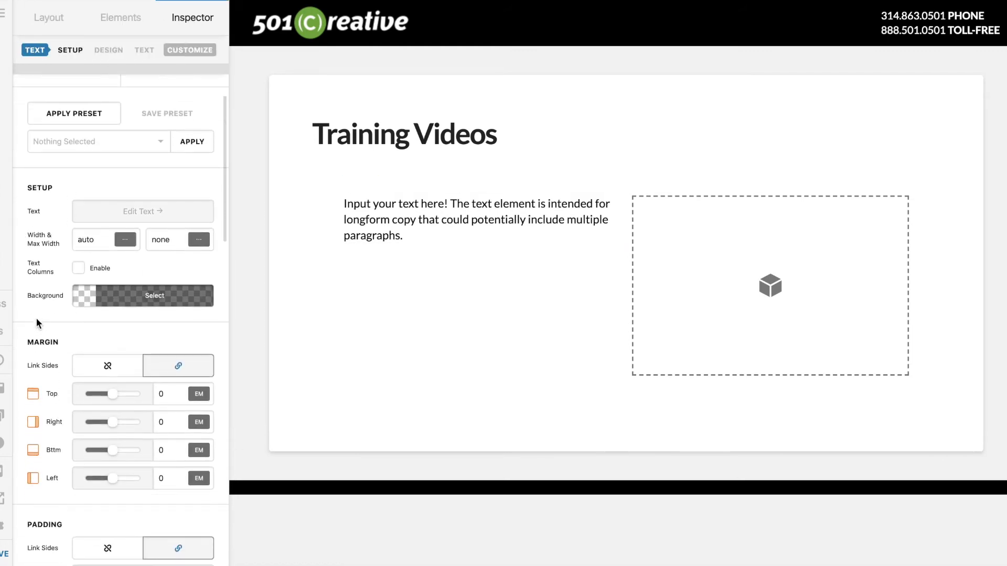
{"action": "left_click", "coordinate": [82, 298]}
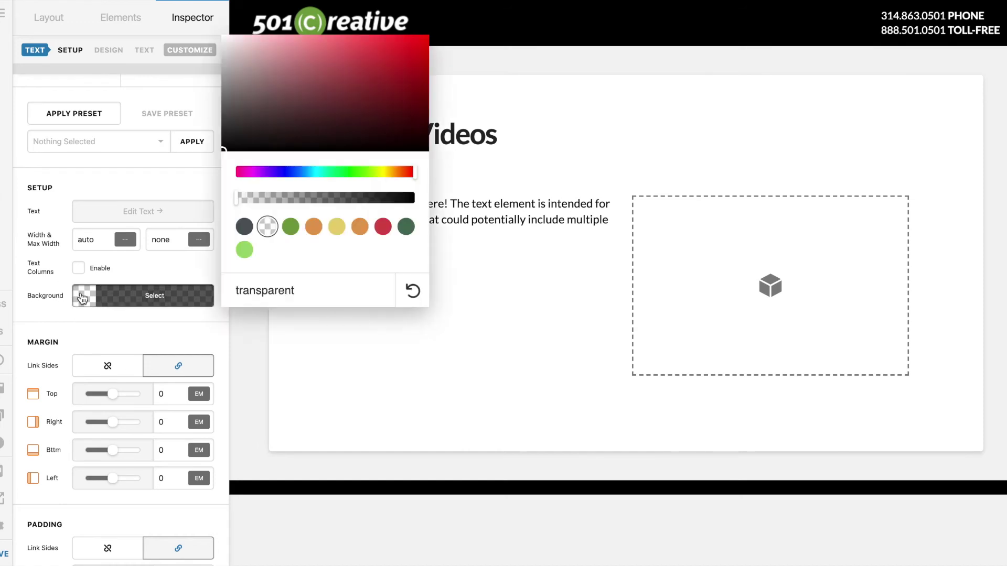
{"action": "left_click", "coordinate": [336, 226]}
{"action": "left_click", "coordinate": [72, 311]}
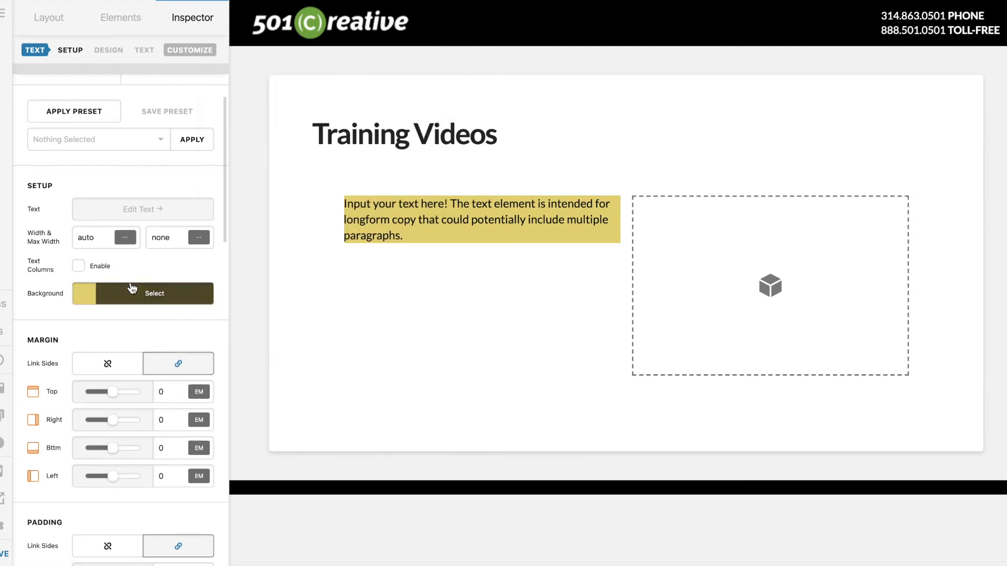
Step: Duplicate the yellow text element and change the background of one of the two to the light green swatch
{"action": "scroll", "coordinate": [130, 282], "scroll_direction": "down", "scroll_amount": 6}
{"action": "scroll", "coordinate": [131, 285], "scroll_direction": "down", "scroll_amount": 1}
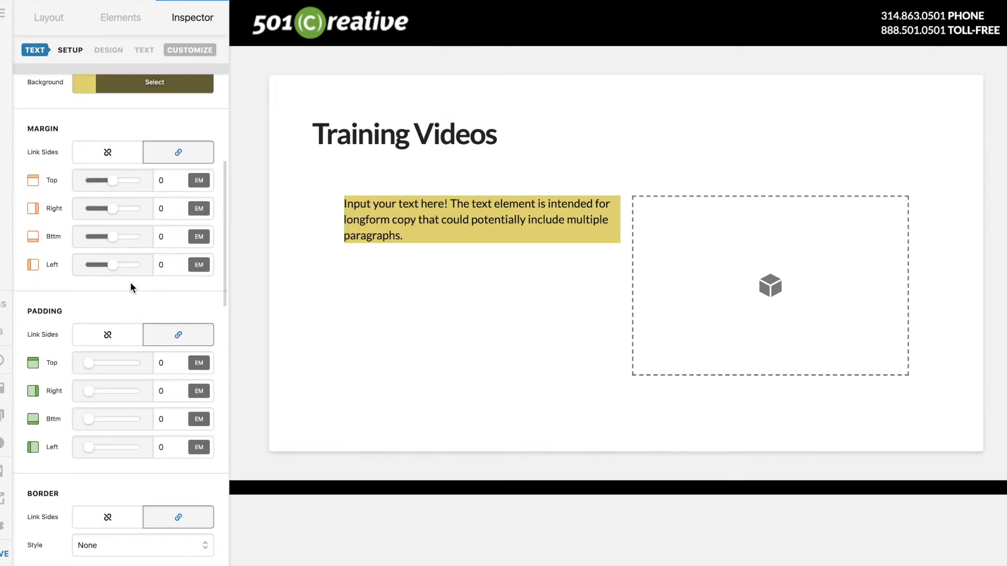
{"action": "scroll", "coordinate": [130, 282], "scroll_direction": "up", "scroll_amount": 9}
{"action": "left_click", "coordinate": [74, 131]}
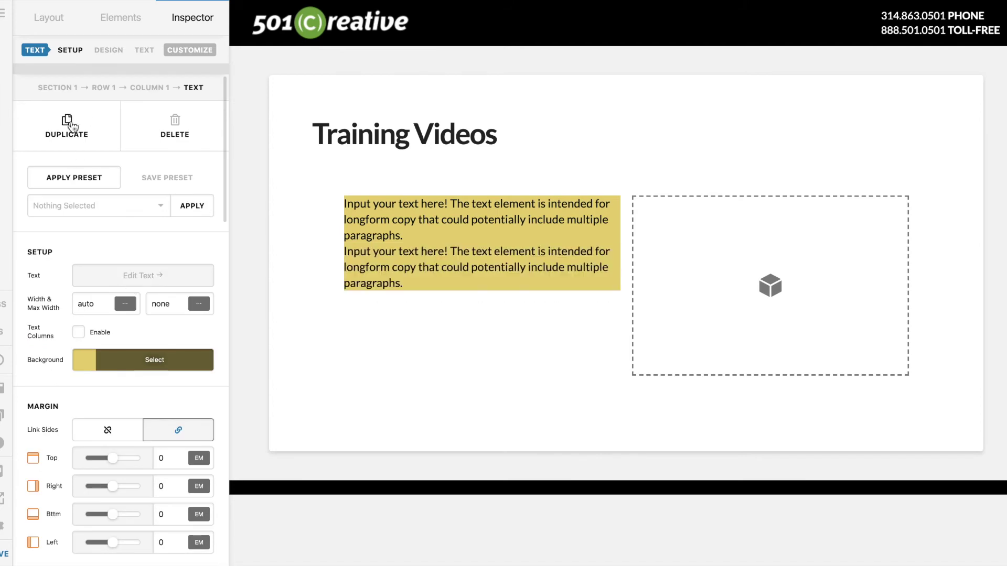
{"action": "left_click", "coordinate": [87, 363]}
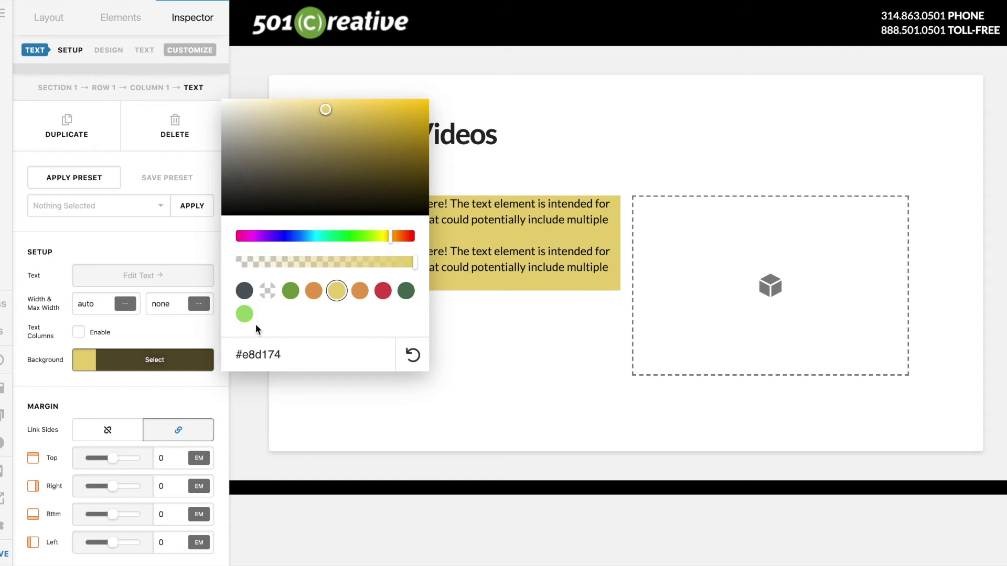
{"action": "left_click", "coordinate": [244, 313]}
{"action": "left_click", "coordinate": [79, 361]}
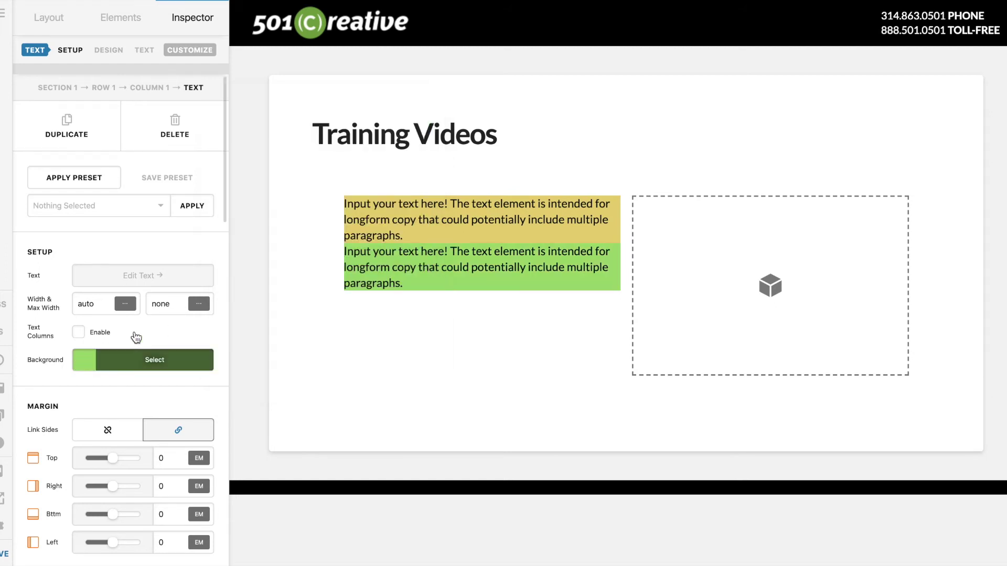
Step: Unlink the green text element's margin sides and set only its top margin to 1 em
{"action": "scroll", "coordinate": [136, 337], "scroll_direction": "down", "scroll_amount": 6}
{"action": "scroll", "coordinate": [134, 331], "scroll_direction": "up", "scroll_amount": 1}
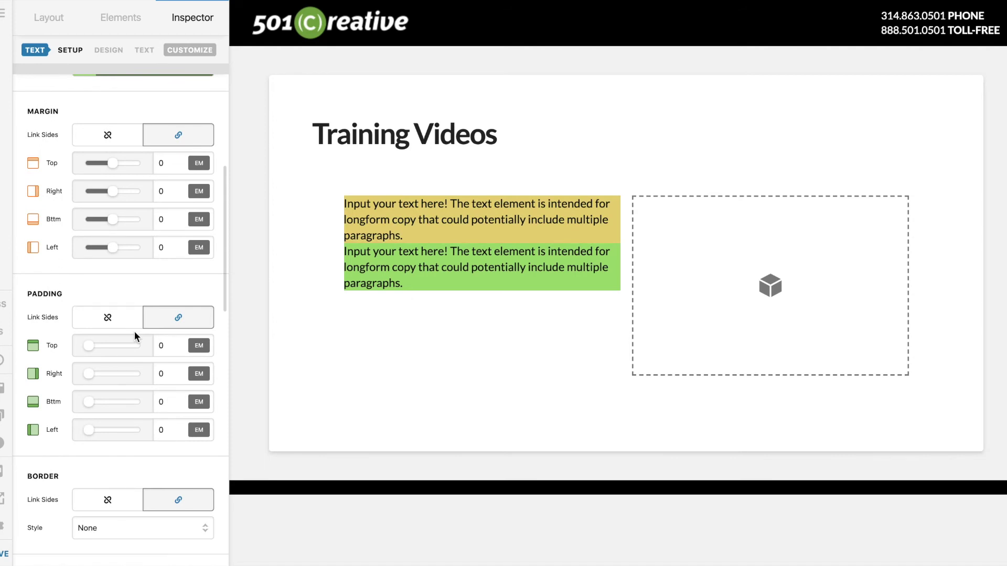
{"action": "left_click", "coordinate": [116, 139]}
{"action": "left_click", "coordinate": [155, 167]}
{"action": "key", "text": "BackSpace"}
{"action": "type", "text": "1"}
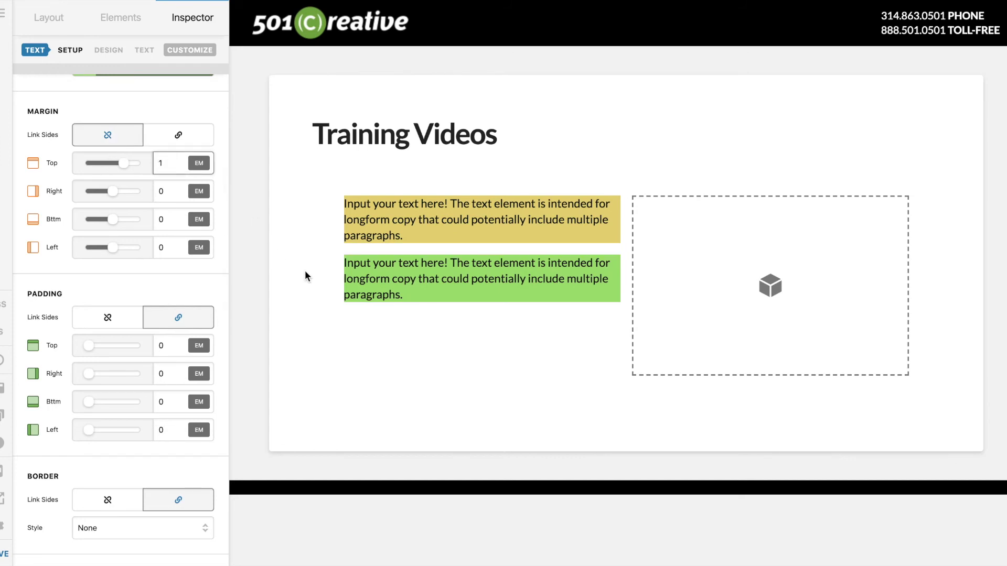
Step: Set the green text element's padding to 1 em on all linked sides
{"action": "scroll", "coordinate": [182, 233], "scroll_direction": "down", "scroll_amount": 1}
{"action": "scroll", "coordinate": [183, 233], "scroll_direction": "down", "scroll_amount": 3}
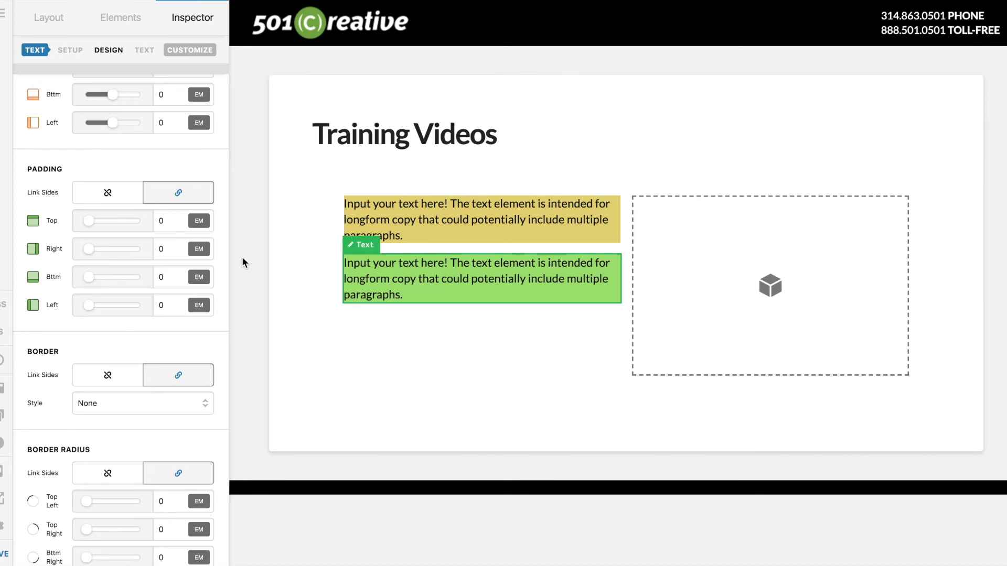
{"action": "left_click_drag", "start_coordinate": [167, 221], "coordinate": [151, 222]}
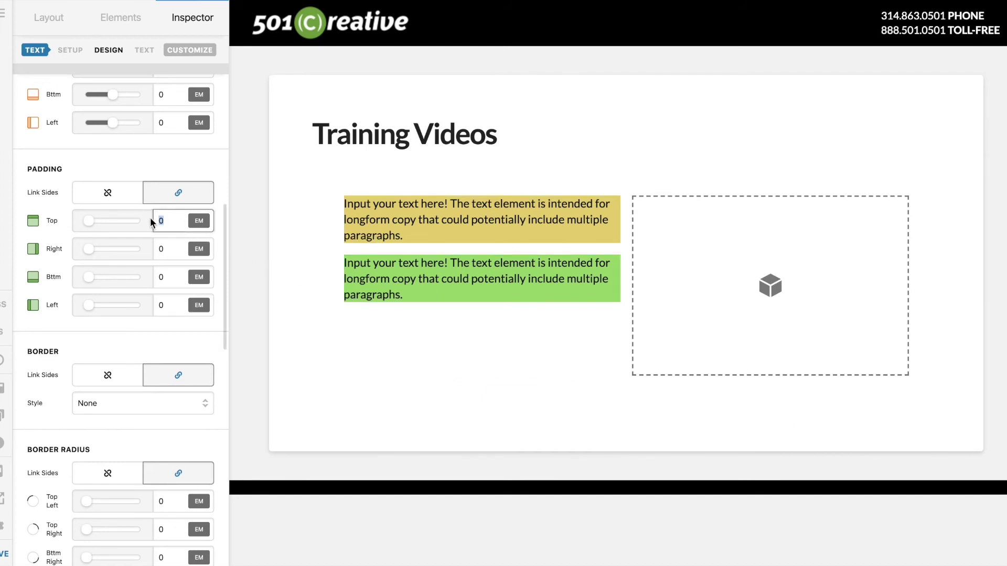
{"action": "type", "text": "1"}
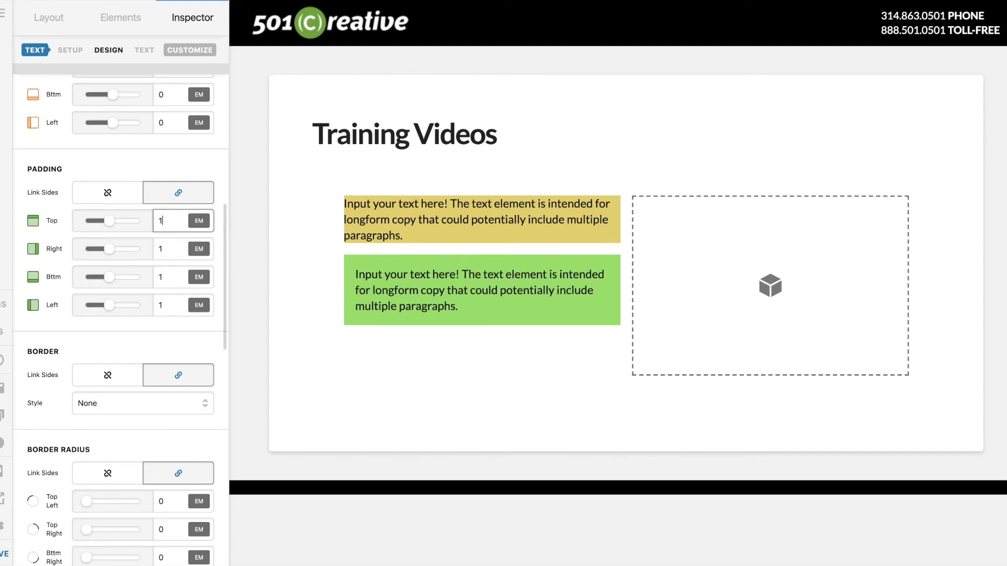